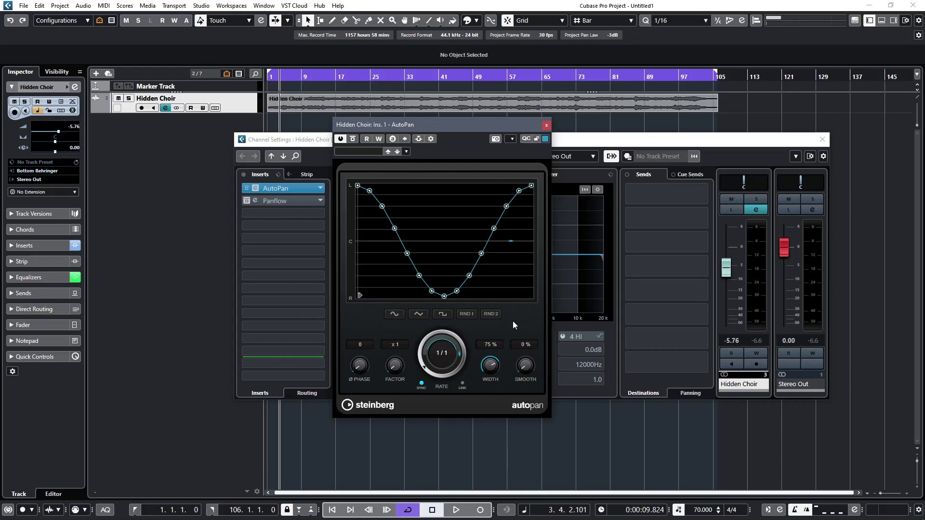
# Play Hidden Choir and turn off AutoPan's tempo sync so it runs free at 0.10 Hz
pyautogui.press('space')
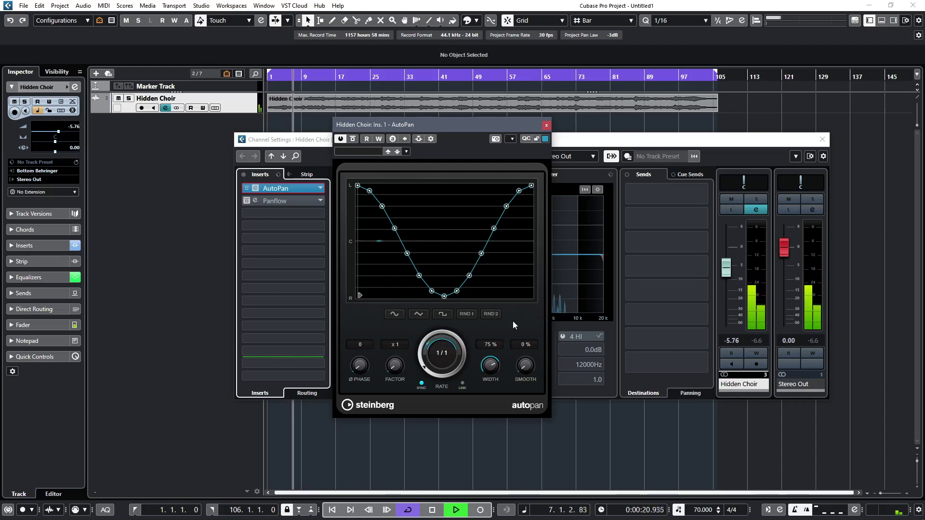
pyautogui.click(439, 393)
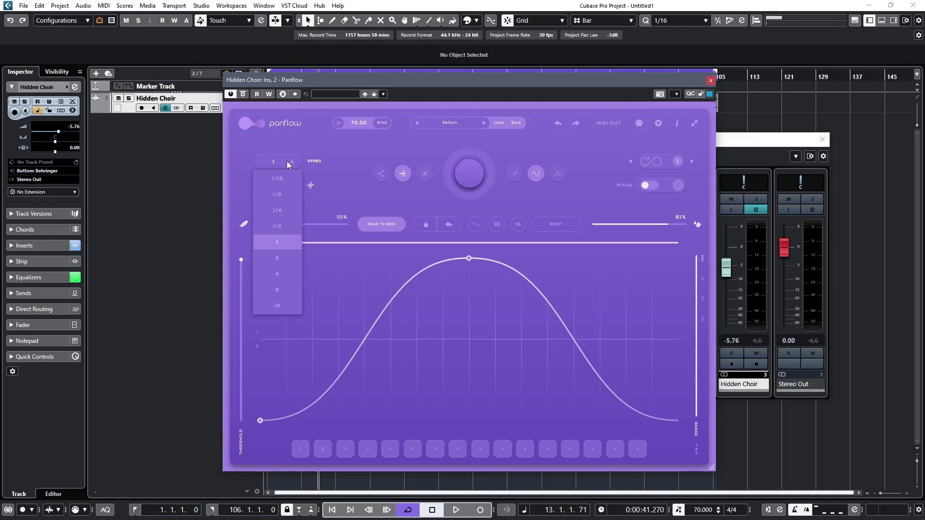
# Set Panflow's speed to 16 on Hidden Choir and start playback
pyautogui.click(282, 305)
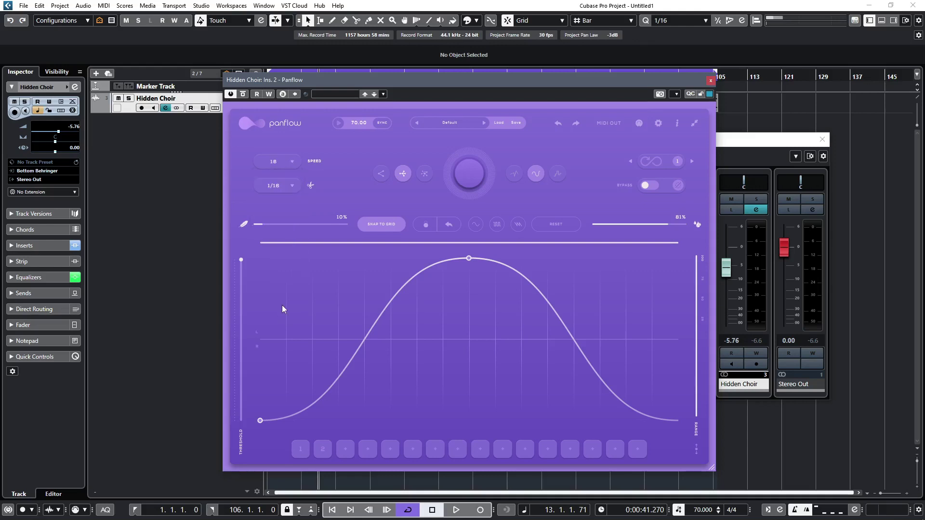
pyautogui.press('space')
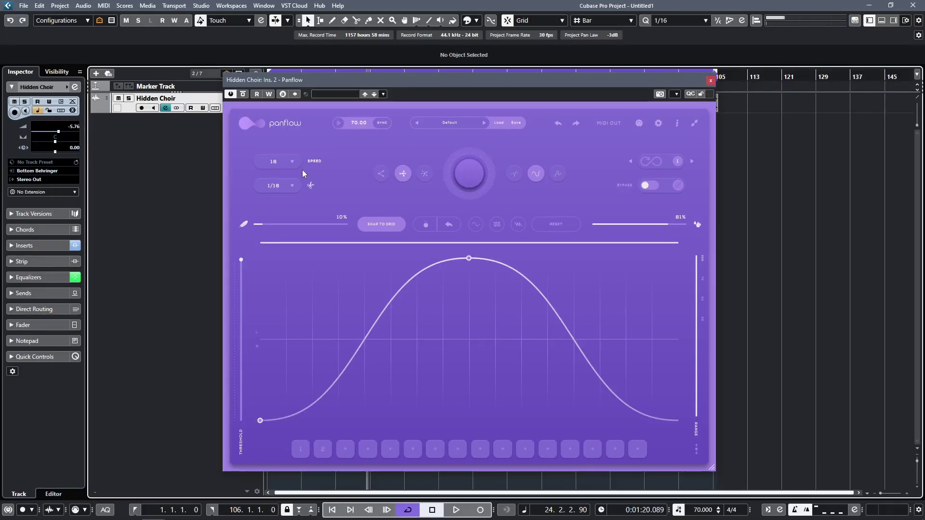
# Keep Panflow at speed 16 with 1/16 steps and select the left curve-generation mode
pyautogui.click(276, 162)
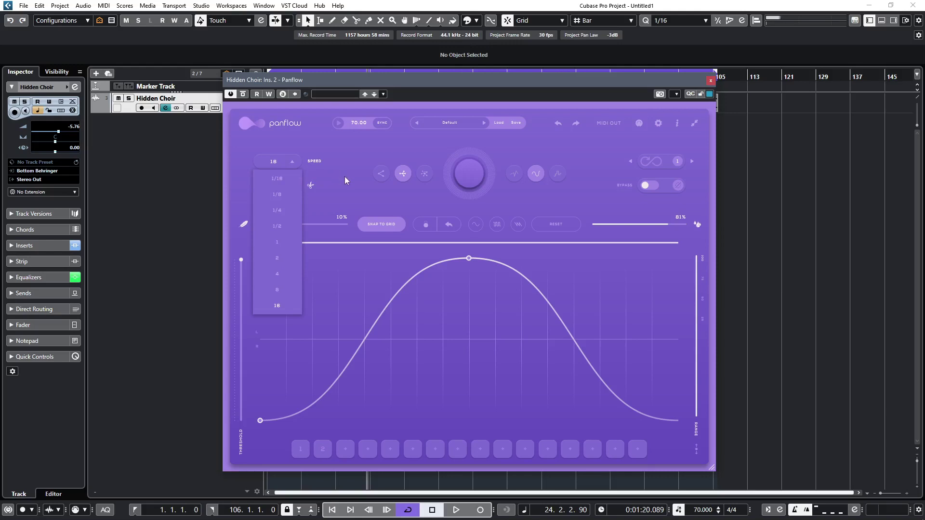
pyautogui.click(357, 166)
pyautogui.click(291, 186)
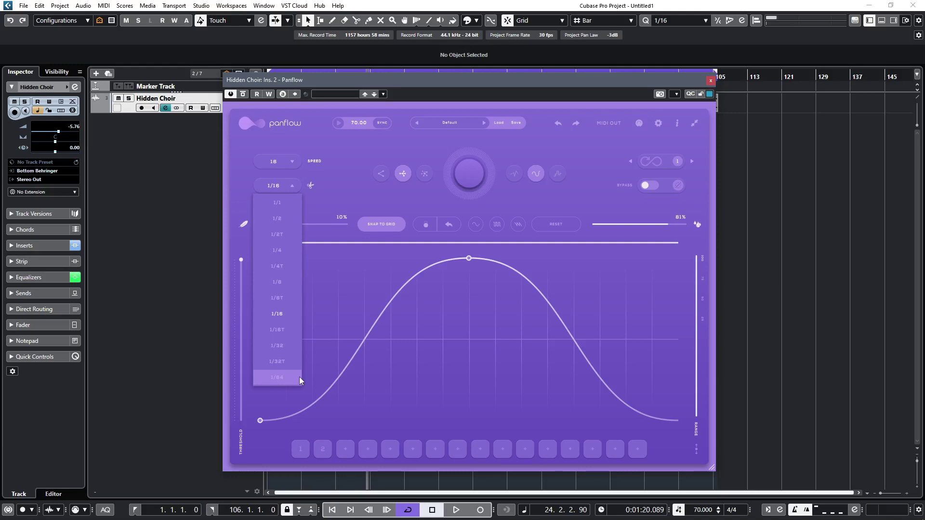
pyautogui.click(383, 224)
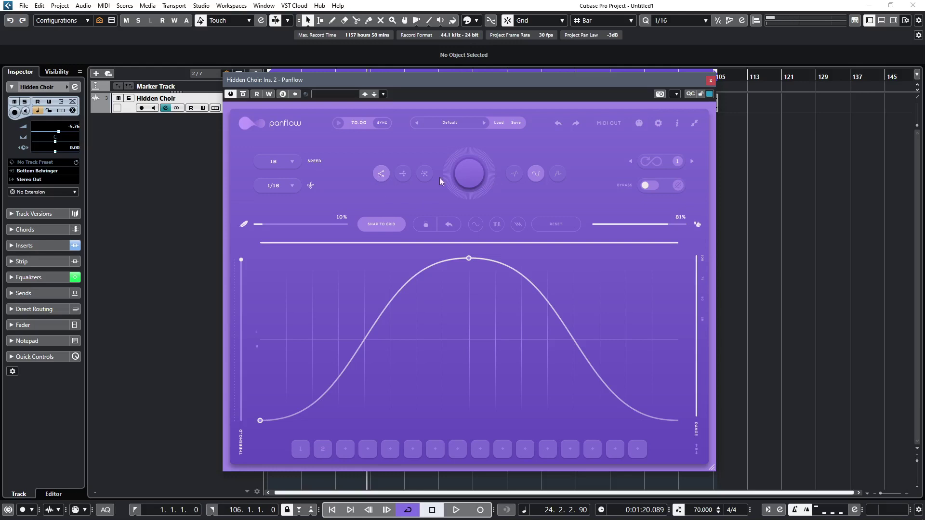
# Randomize curves across the three generation modes, then make a straight-line zigzag with one point raised
pyautogui.click(477, 166)
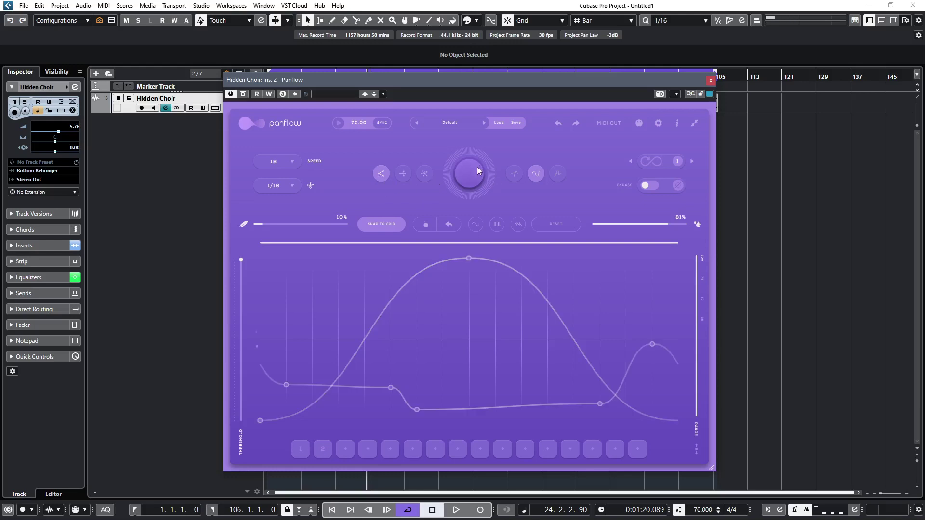
pyautogui.click(424, 177)
pyautogui.click(457, 181)
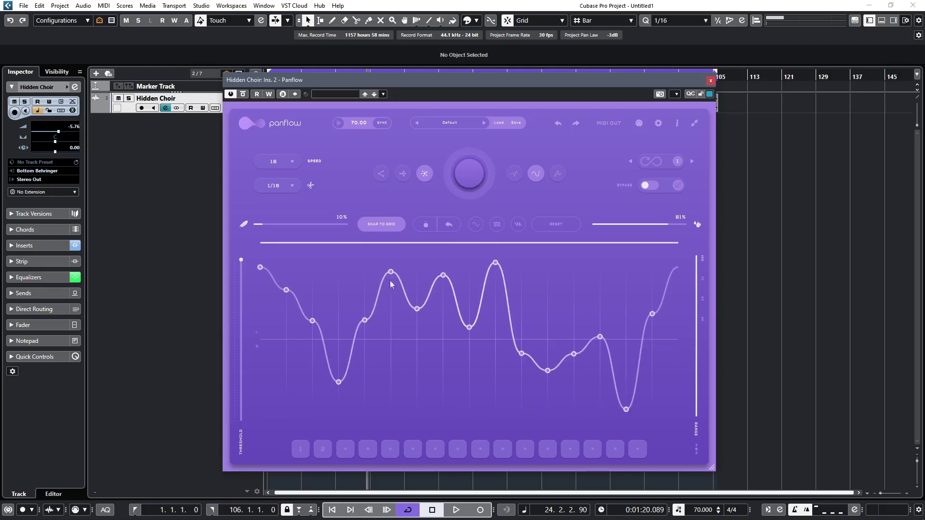
pyautogui.click(403, 175)
pyautogui.click(475, 179)
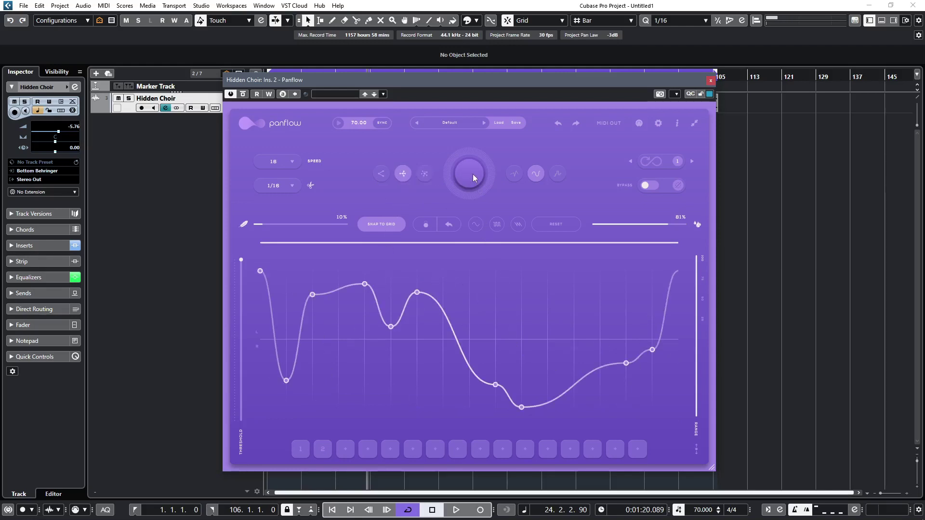
pyautogui.click(381, 175)
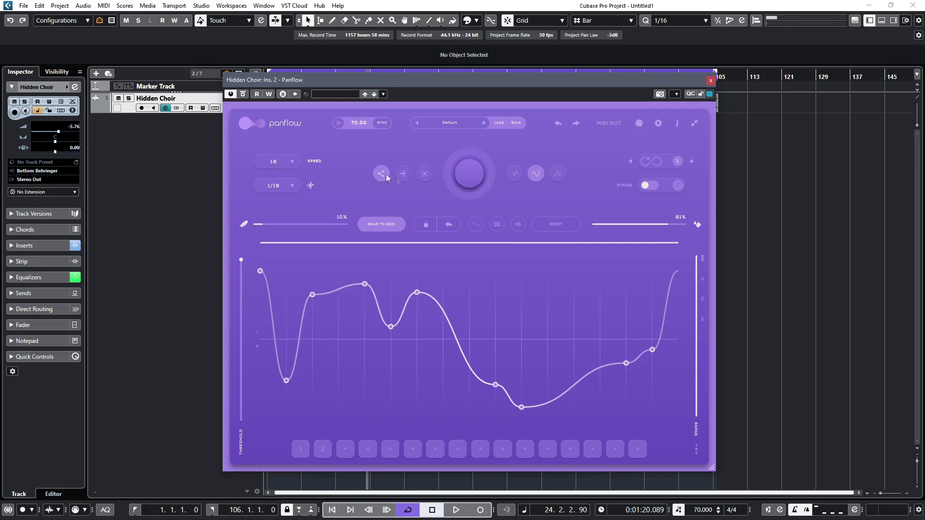
pyautogui.click(514, 174)
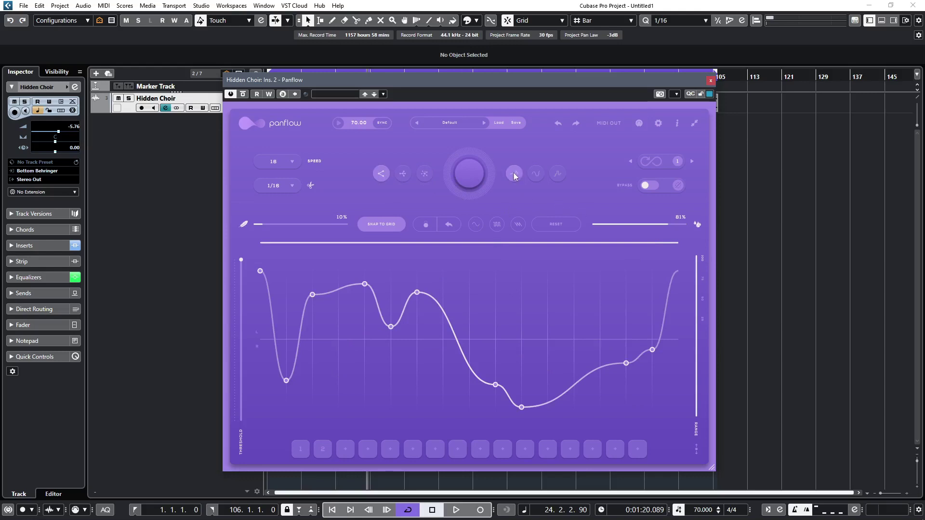
pyautogui.click(472, 180)
pyautogui.moveTo(443, 348); pyautogui.dragTo(443, 277)
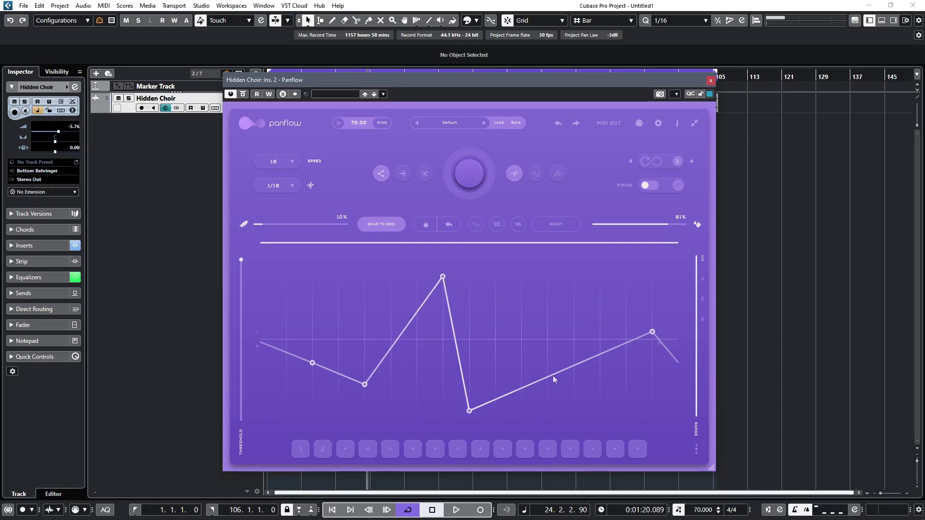
# Generate a stepped curve, raise the tall early step and drop the next step to the bottom
pyautogui.click(558, 175)
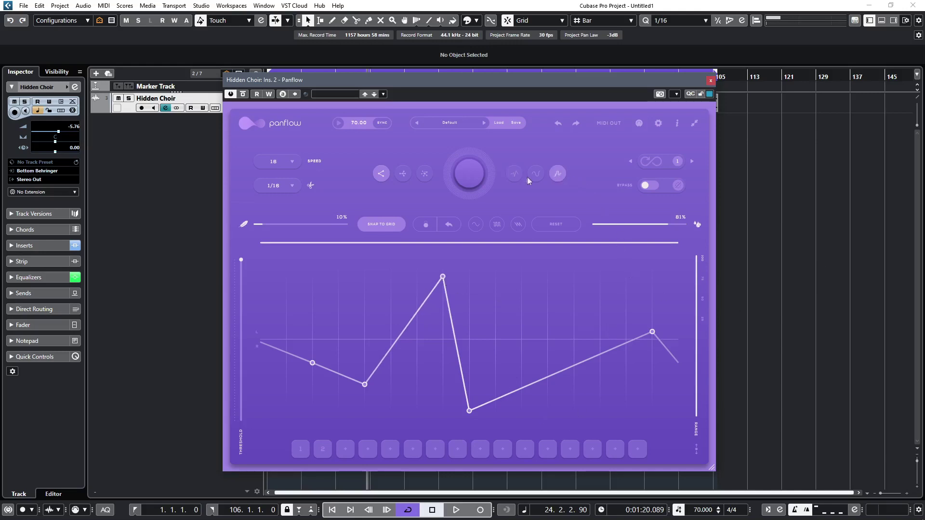
pyautogui.click(463, 181)
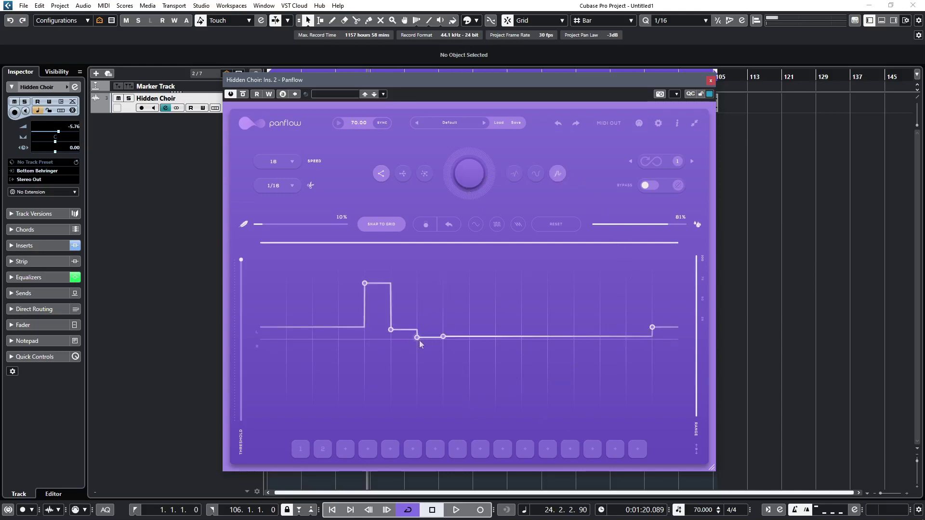
pyautogui.moveTo(375, 284); pyautogui.dragTo(375, 264)
pyautogui.moveTo(443, 337); pyautogui.dragTo(459, 411)
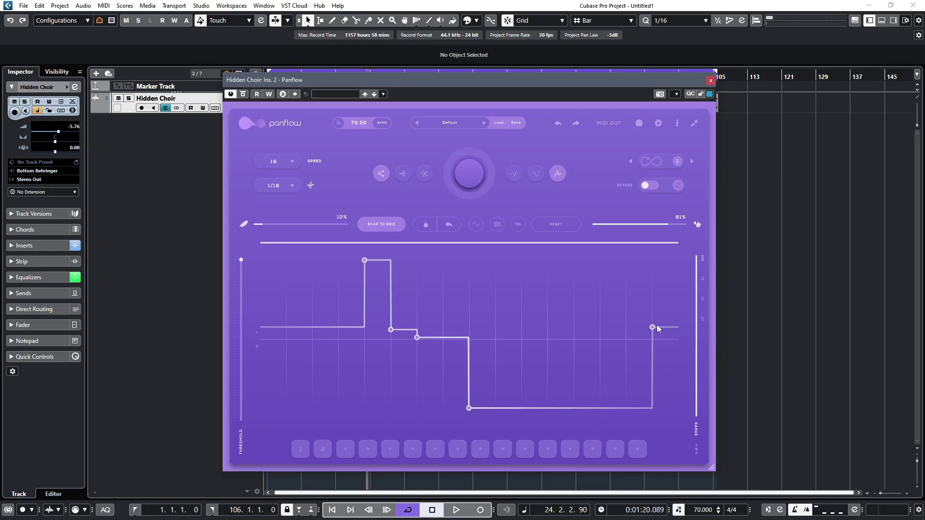
# Raise the final step, then narrow Panflow's output range from top and bottom and shift it upward
pyautogui.moveTo(657, 327); pyautogui.dragTo(658, 210)
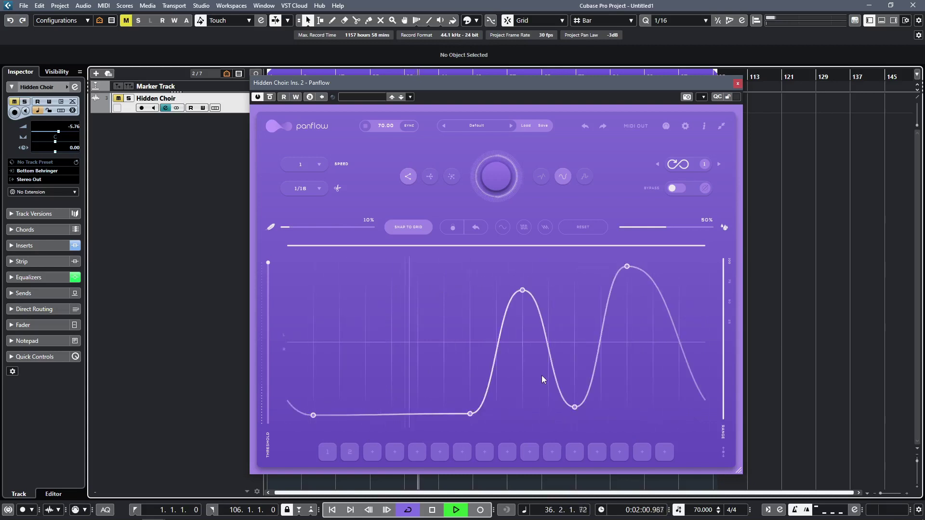
pyautogui.click(726, 260)
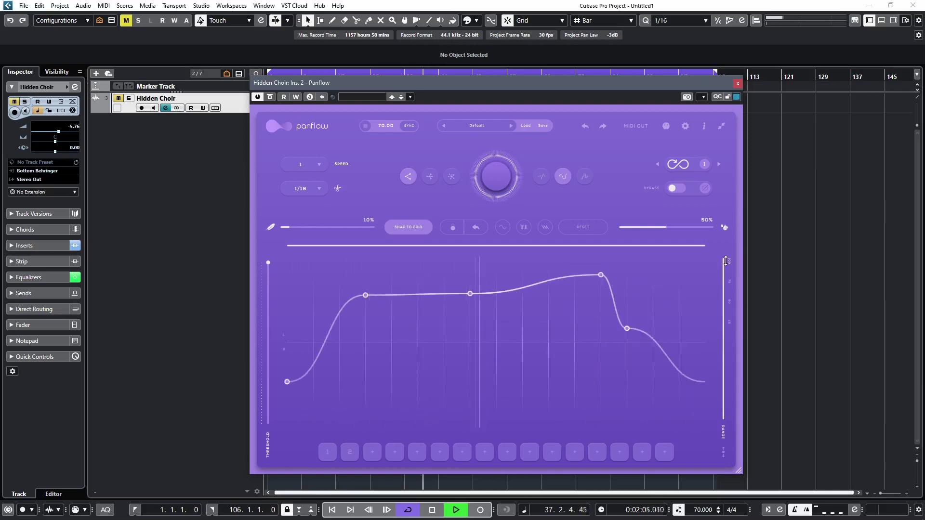
pyautogui.moveTo(725, 261); pyautogui.dragTo(712, 299)
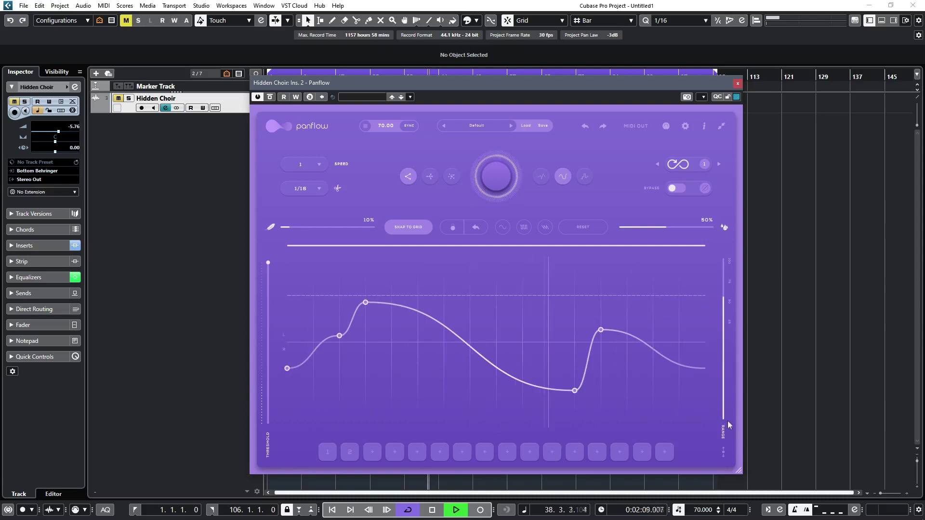
pyautogui.moveTo(729, 425); pyautogui.dragTo(728, 379)
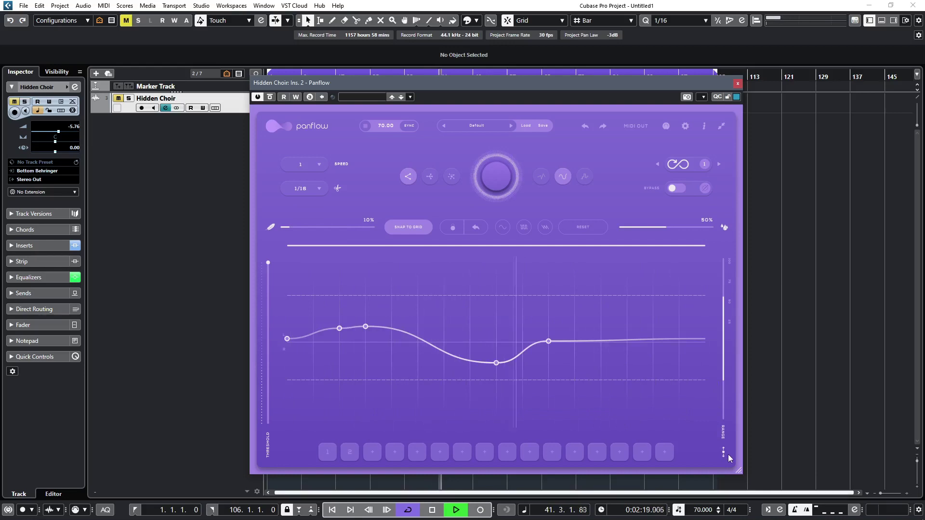
pyautogui.moveTo(724, 347)
pyautogui.mouseDown()
pyautogui.moveTo(726, 321)
pyautogui.moveTo(721, 363)
pyautogui.moveTo(722, 336)
pyautogui.mouseUp()
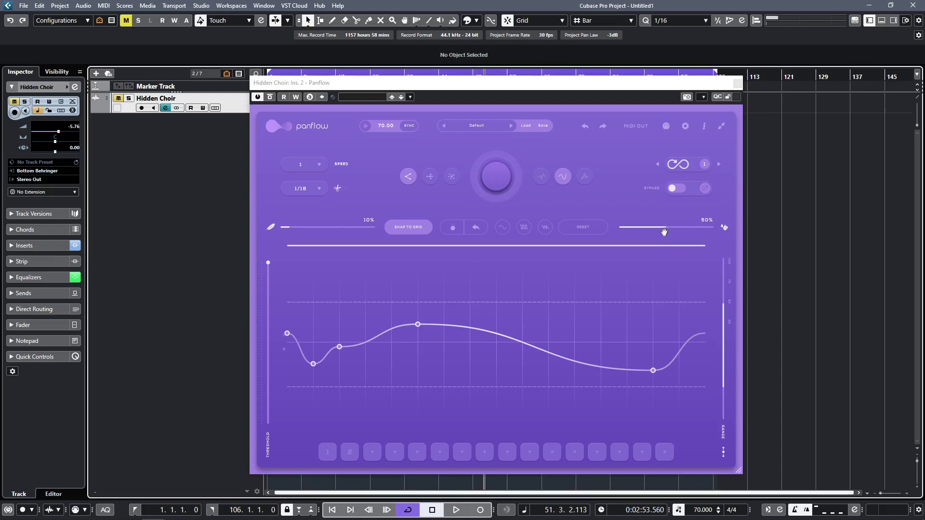
# Set Panflow's two percentage settings to 52% and 47%
pyautogui.moveTo(664, 233)
pyautogui.mouseDown()
pyautogui.moveTo(679, 228)
pyautogui.moveTo(666, 244)
pyautogui.mouseUp()
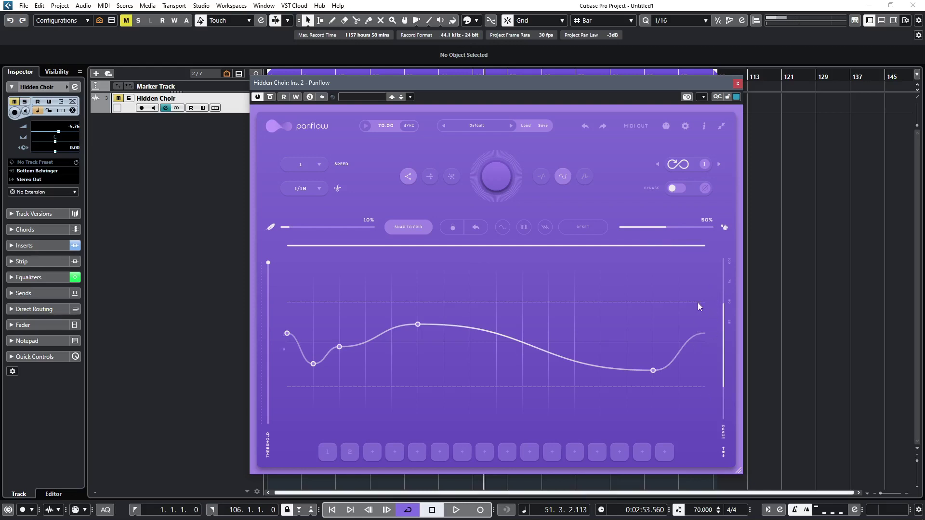
pyautogui.scroll(2, 733, 324)
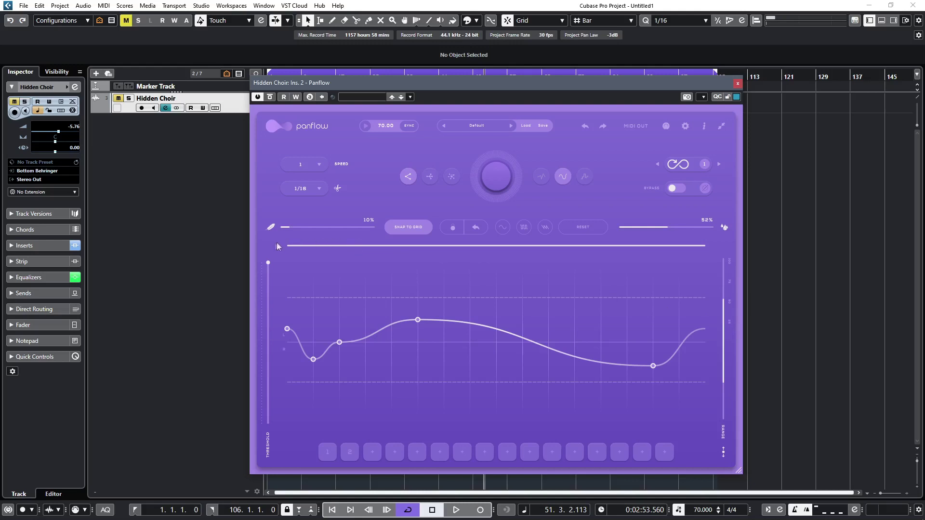
pyautogui.moveTo(286, 225); pyautogui.dragTo(325, 232)
# Reset the curve, then try sine and square shapes before settling on a rising sawtooth
pyautogui.click(584, 231)
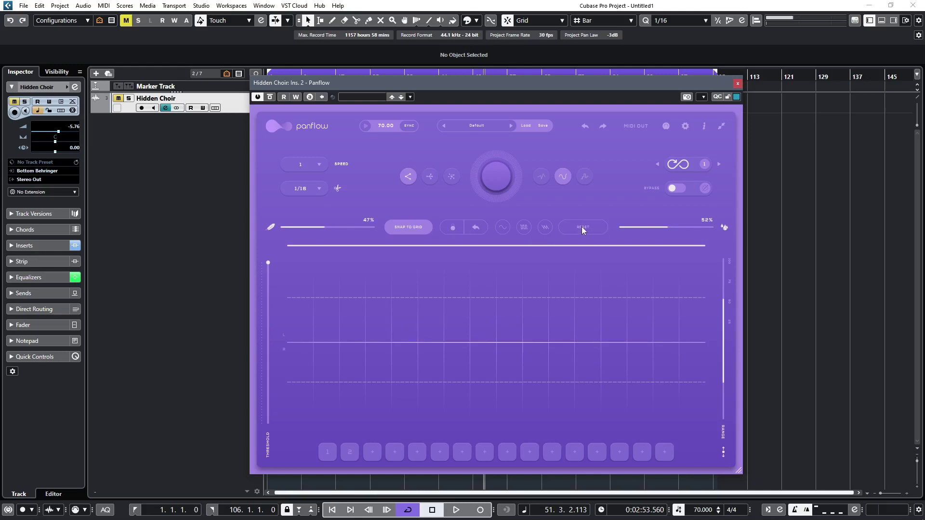
pyautogui.click(504, 229)
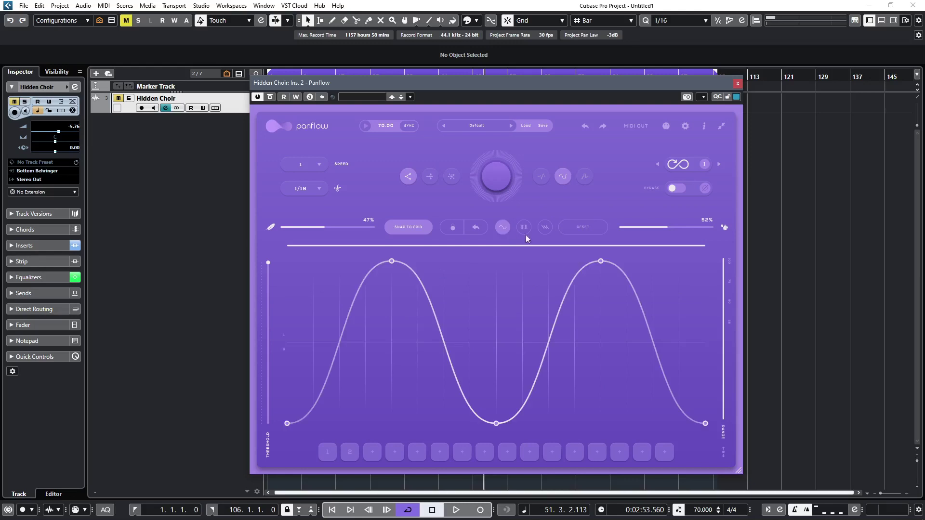
pyautogui.click(527, 230)
pyautogui.click(545, 229)
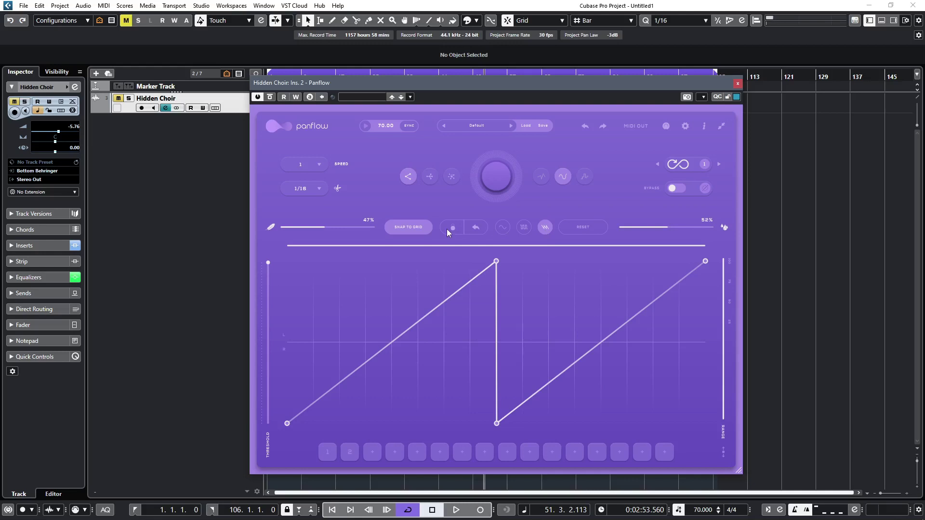
# Load a sine wave shape and select its first peak and middle trough points
pyautogui.click(503, 229)
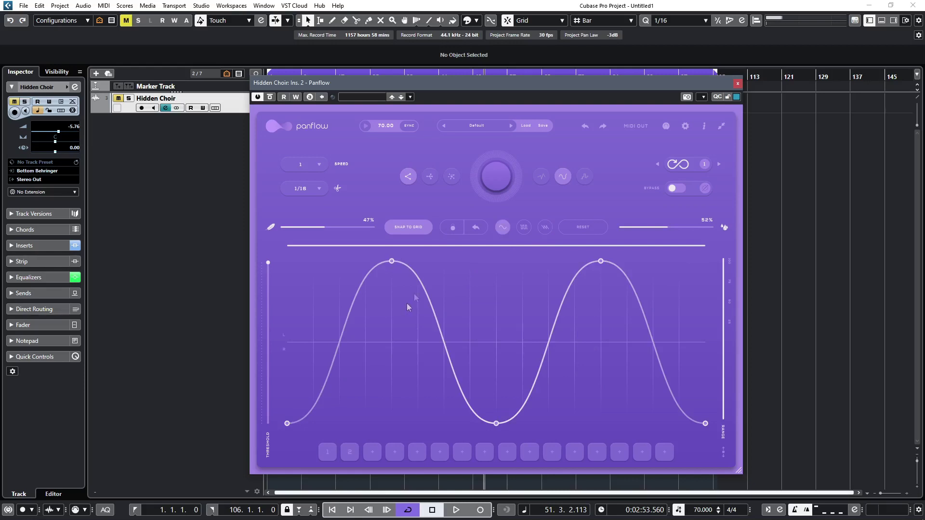
pyautogui.click(392, 261)
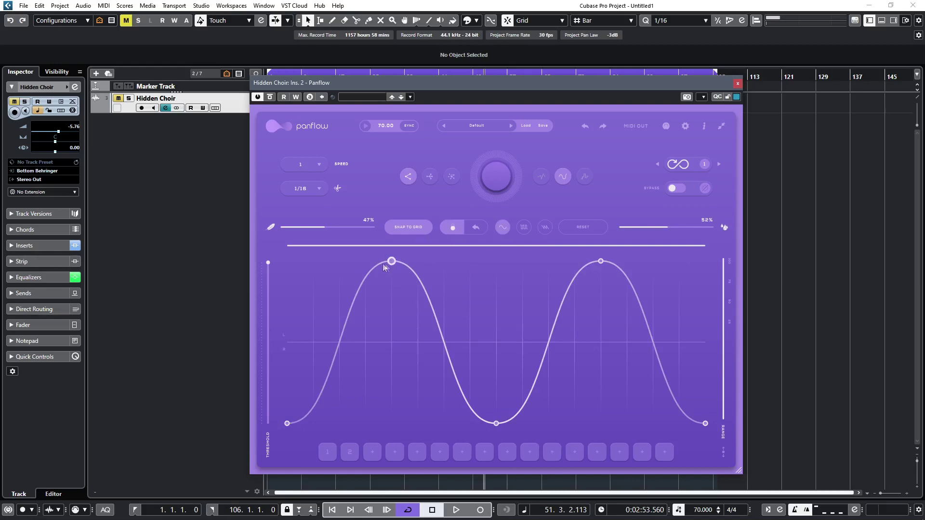
pyautogui.click(496, 424)
# Randomize the curve repeatedly until an irregular smooth pan curve remains
pyautogui.click(492, 178)
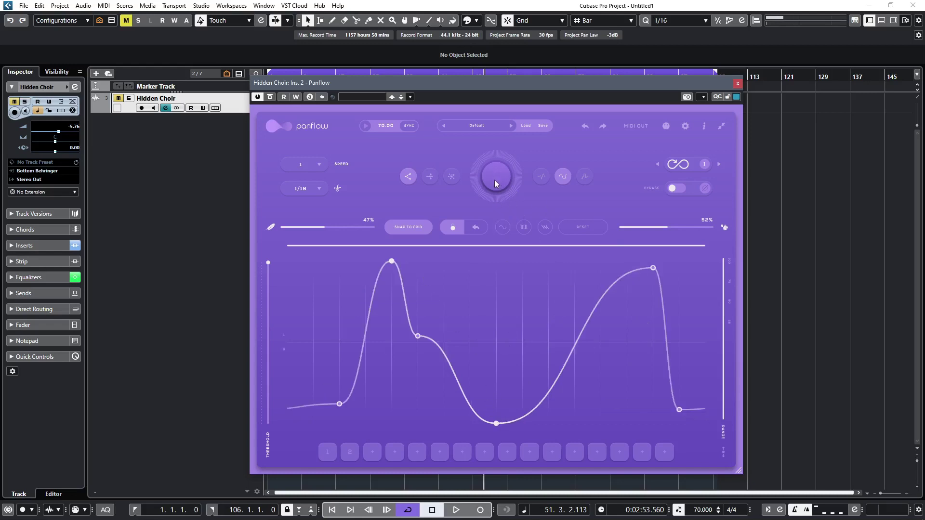
pyautogui.click(495, 180)
pyautogui.click(495, 180)
pyautogui.click(495, 181)
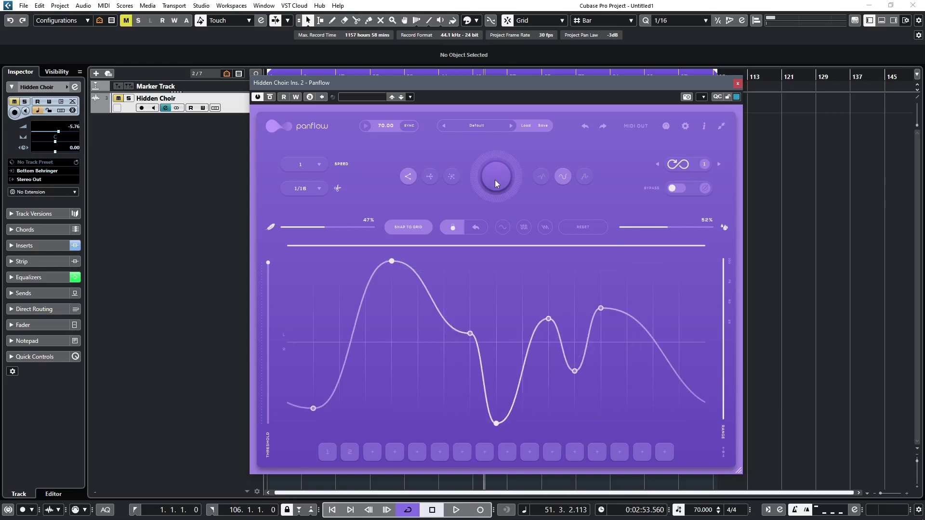
pyautogui.click(495, 180)
pyautogui.click(496, 180)
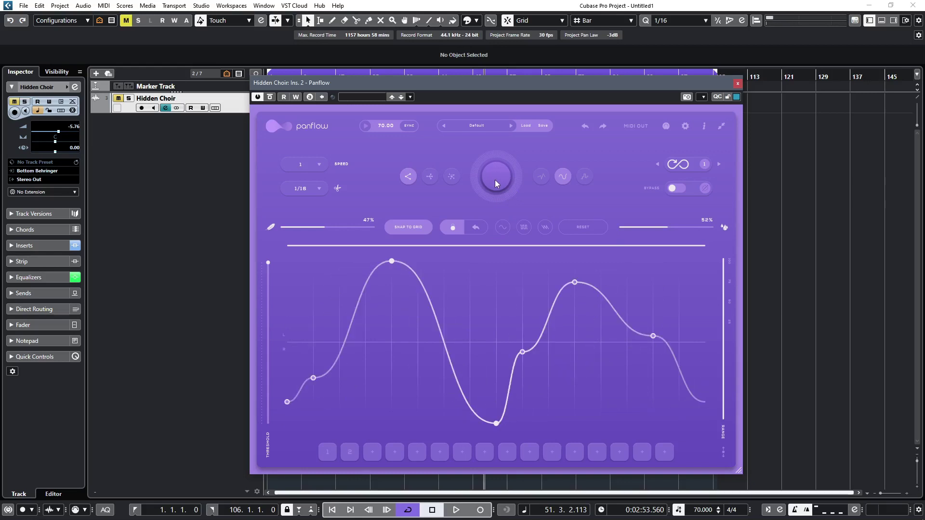
pyautogui.click(495, 180)
pyautogui.click(495, 180)
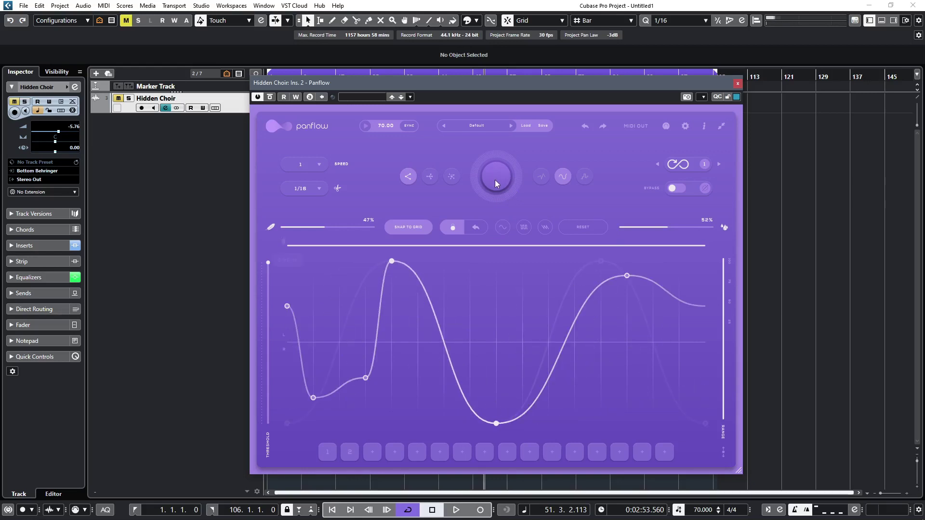
# Lower the threshold below 0.00 dB, compare QuickPreset_1 with QuickPreset_2, and recall QuickPreset_1
pyautogui.click(495, 180)
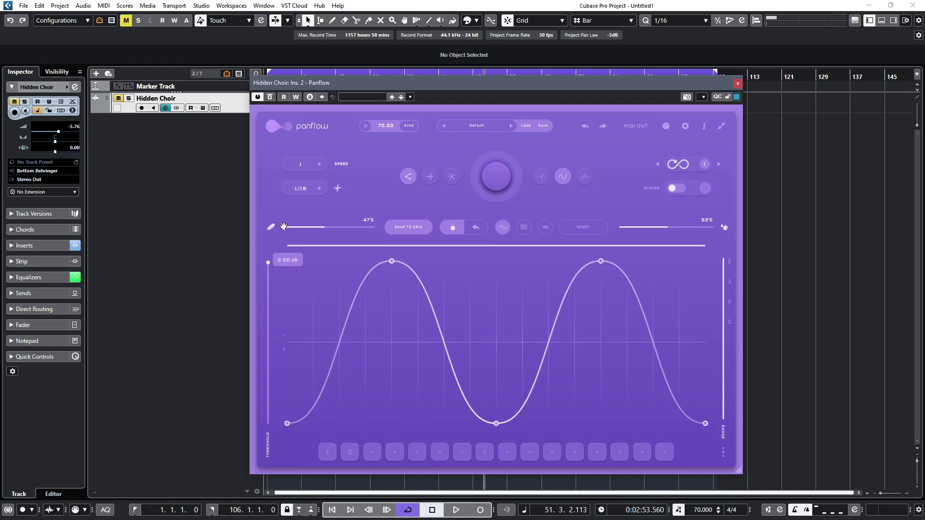
pyautogui.moveTo(284, 261); pyautogui.dragTo(281, 361)
pyautogui.click(327, 454)
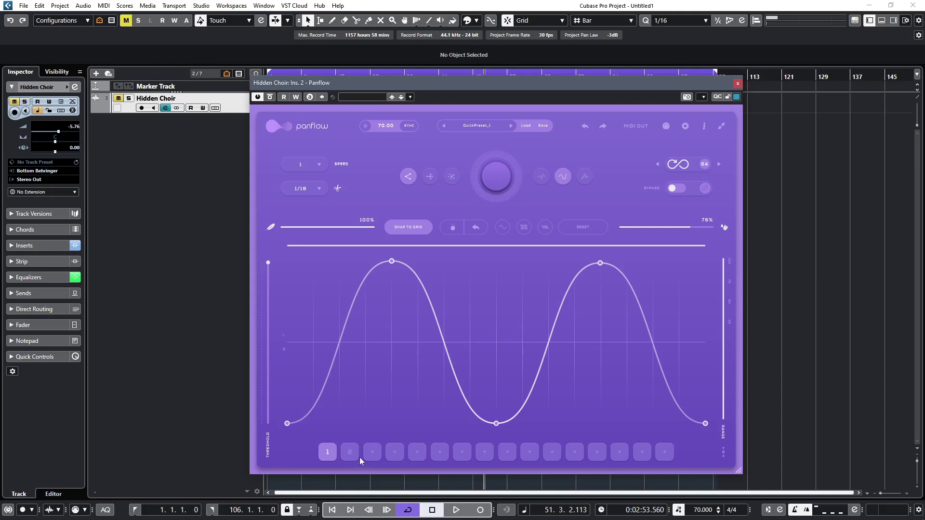
pyautogui.click(348, 456)
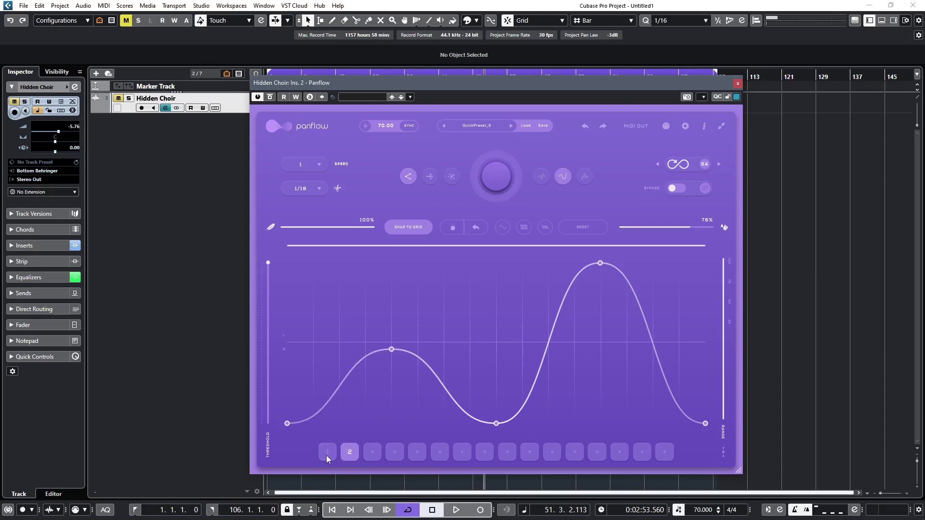
pyautogui.click(327, 456)
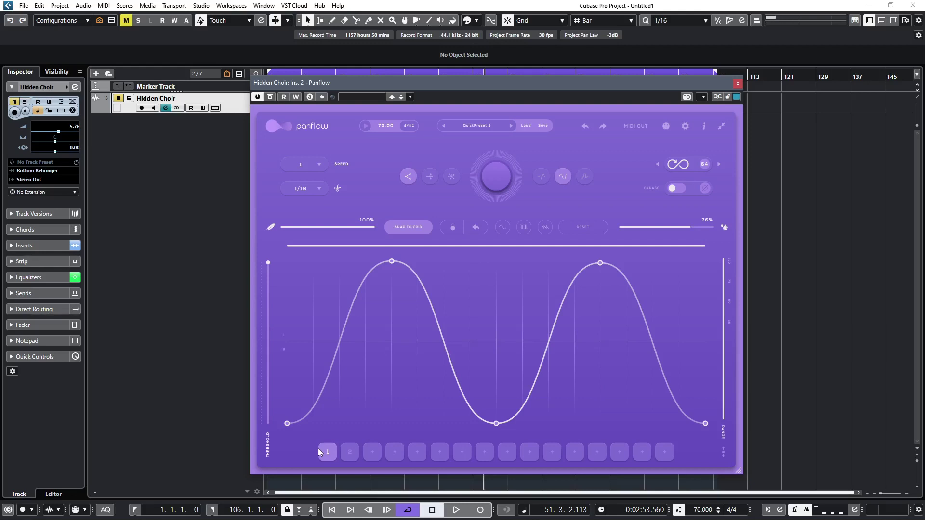
# Toggle Panflow's MIDI learn on and off, then bring up its MIDI OUT settings
pyautogui.click(666, 128)
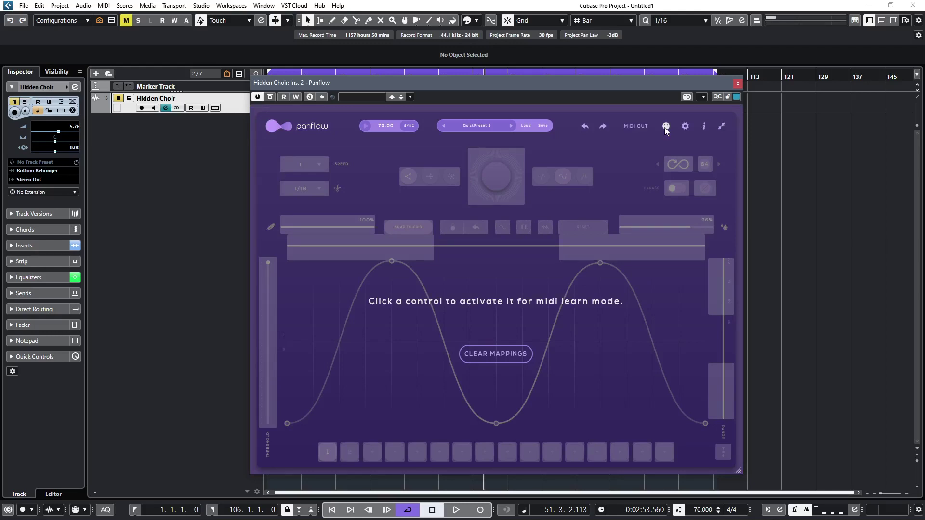
pyautogui.click(665, 127)
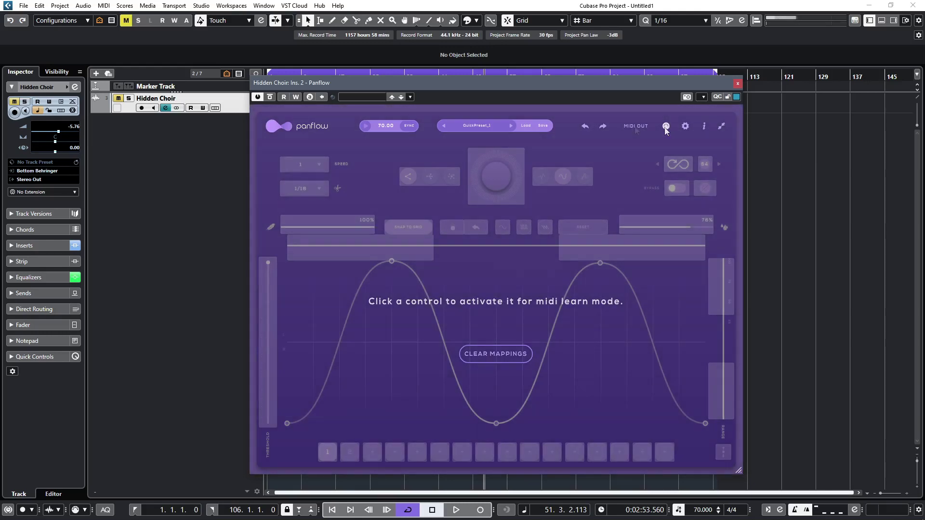
pyautogui.click(635, 126)
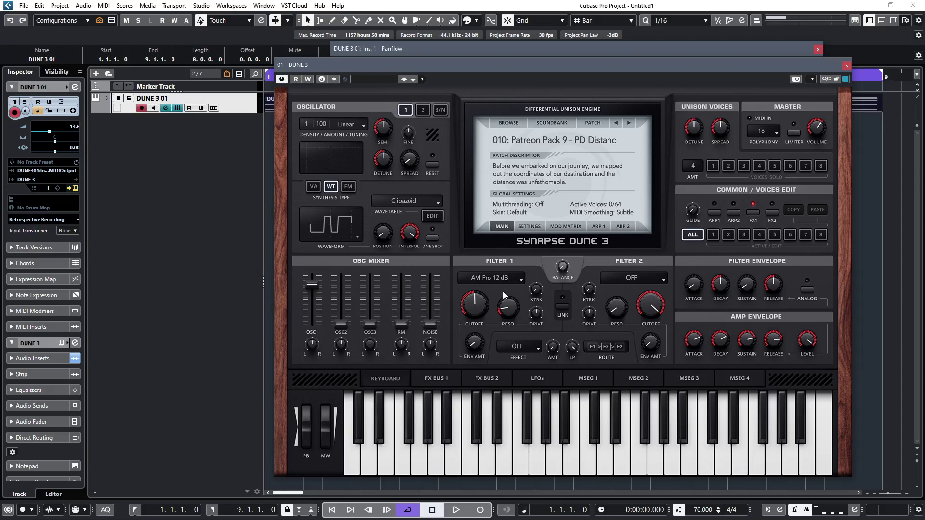
# Confirm Dune 3's Filter 1 Cutoff is mapped to CC#49 and return to Panflow's MIDI OUT panel
pyautogui.rightClick(474, 308)
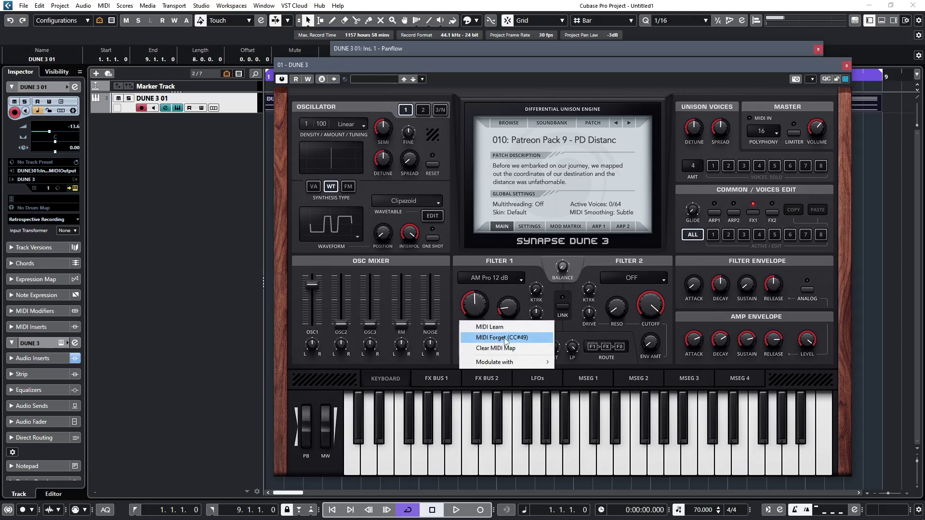
pyautogui.click(614, 49)
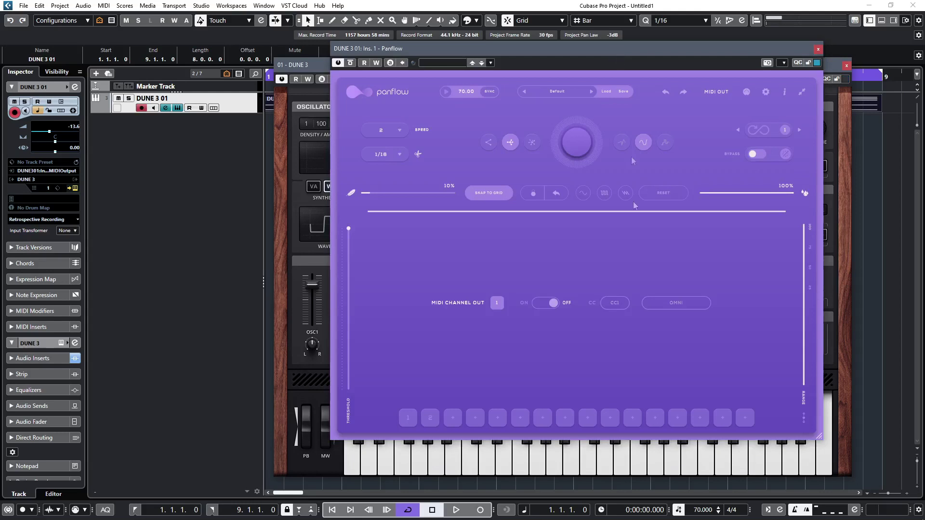
pyautogui.click(710, 91)
pyautogui.click(710, 91)
# Switch Panflow's MIDI output on and set it to send CC49
pyautogui.click(539, 306)
pyautogui.click(619, 303)
pyautogui.scroll(-8, 620, 302)
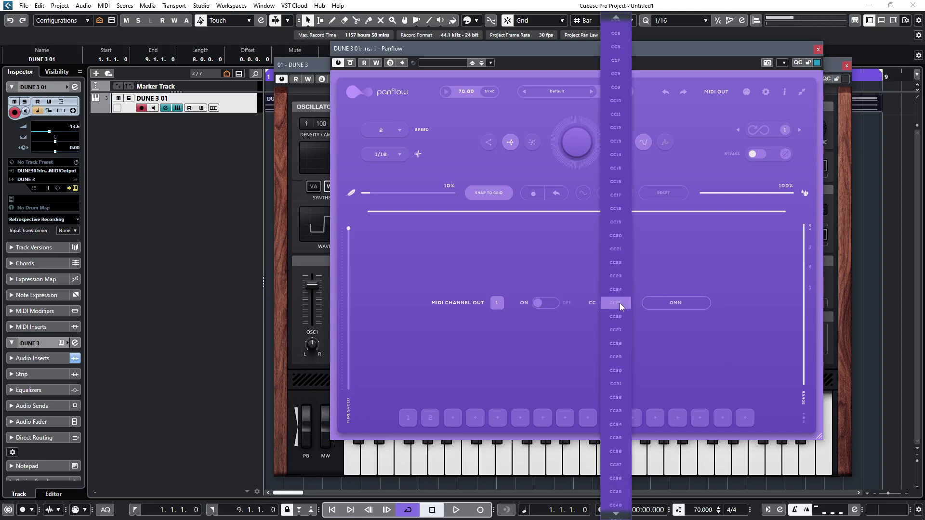
pyautogui.scroll(-8, 620, 302)
pyautogui.click(620, 302)
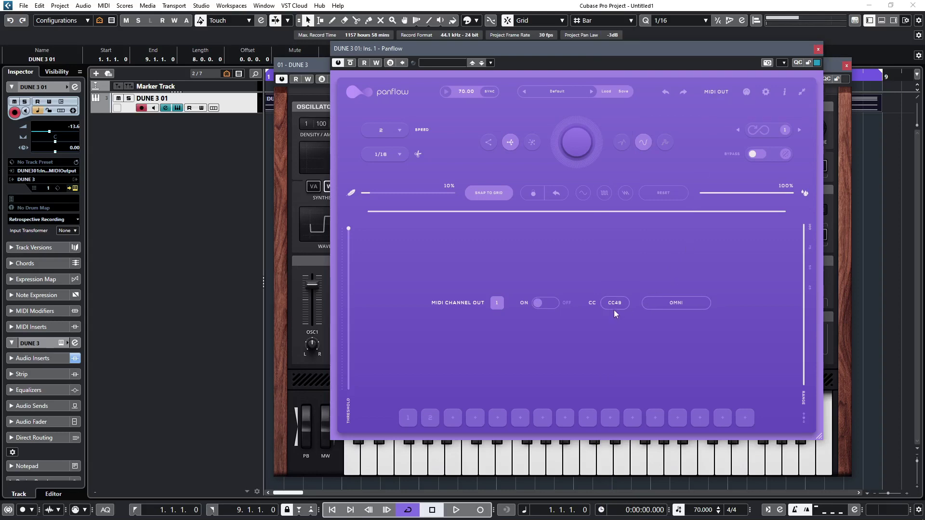
# Shape Panflow's flat line into one smooth hump with a low start and a raised peak, then bring Dune 3 forward
pyautogui.click(717, 92)
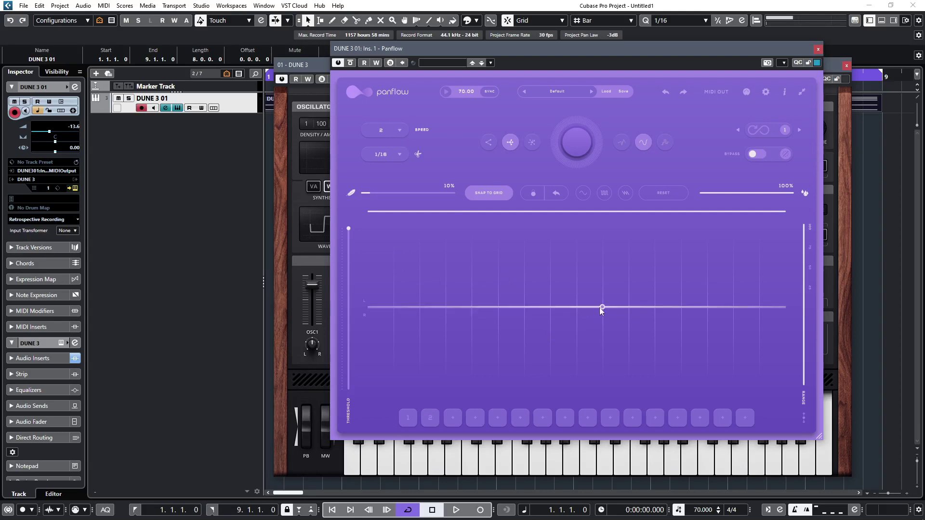
pyautogui.moveTo(602, 307); pyautogui.dragTo(628, 283)
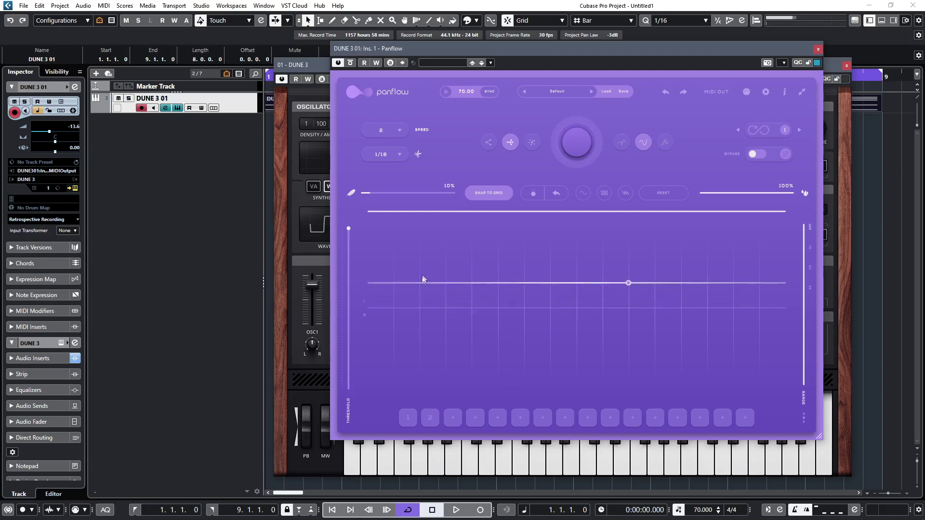
pyautogui.moveTo(422, 280); pyautogui.dragTo(371, 312)
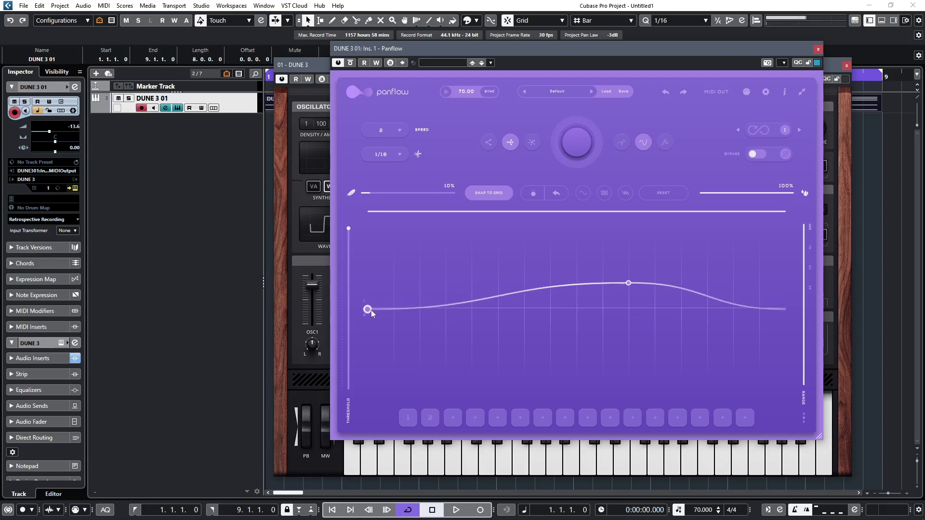
pyautogui.moveTo(628, 283); pyautogui.dragTo(627, 273)
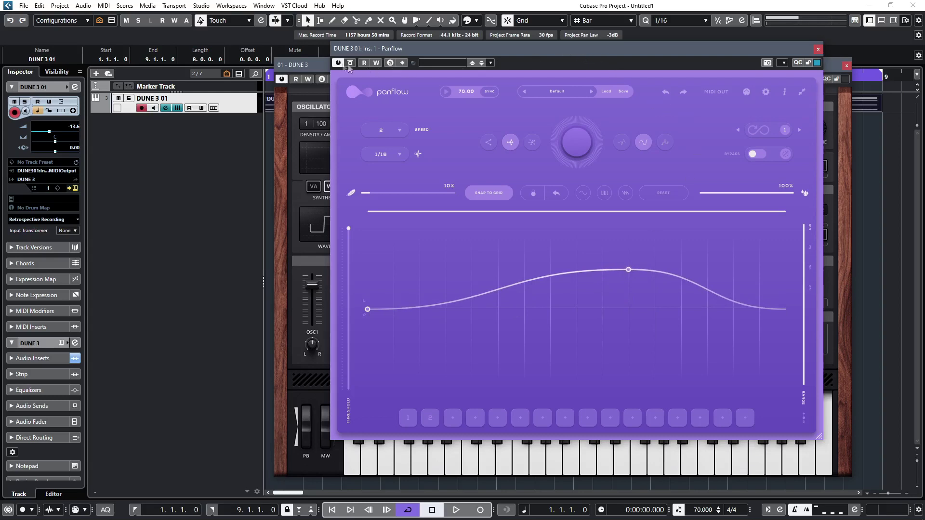
pyautogui.click(322, 64)
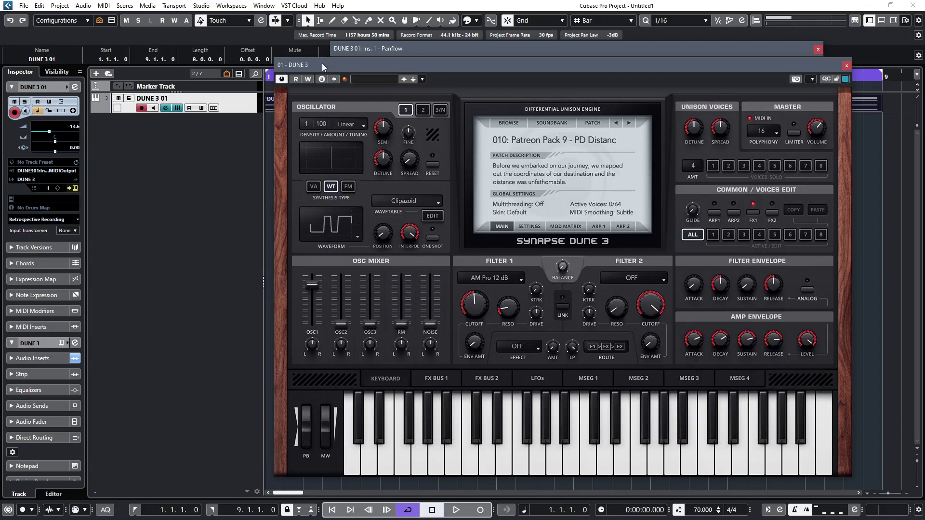
# Play back to around bar 4 to hear the CC49 cutoff sweep, then open DUNE 3 01's channel settings
pyautogui.press('space')
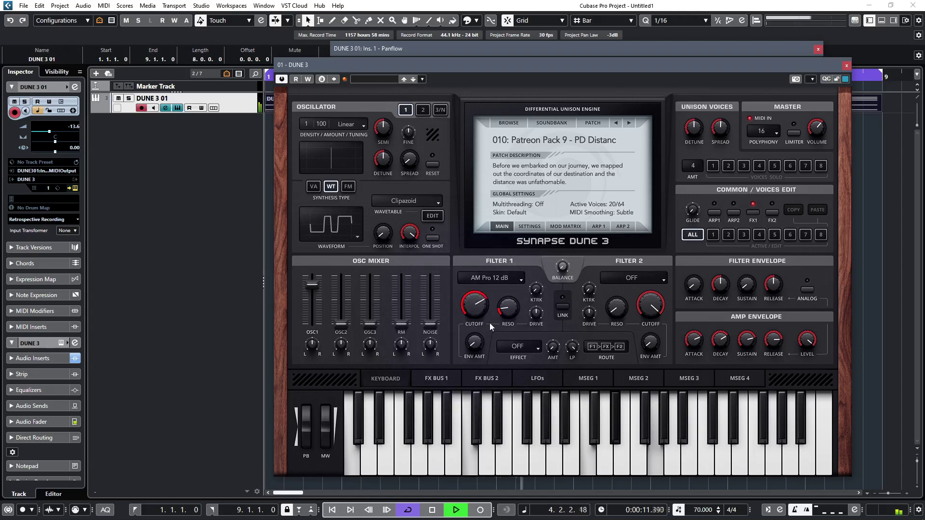
pyautogui.press('space')
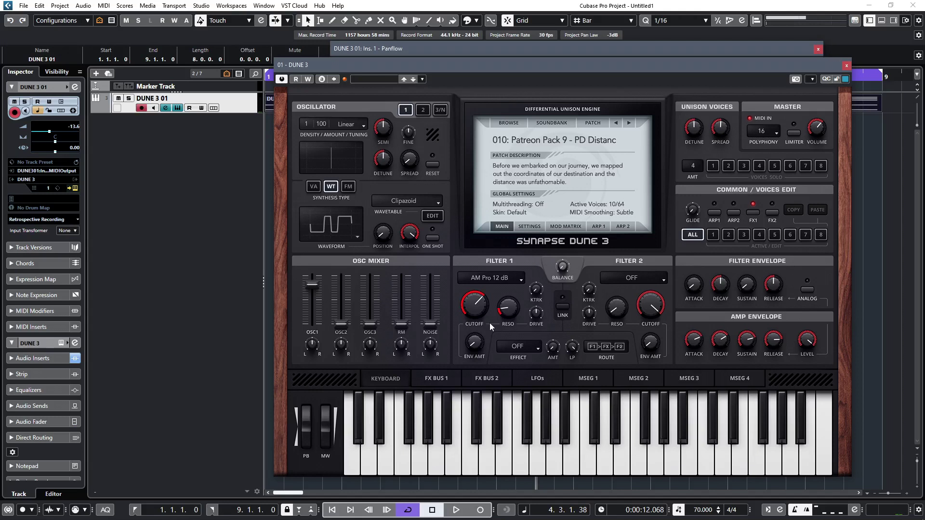
pyautogui.press('e')
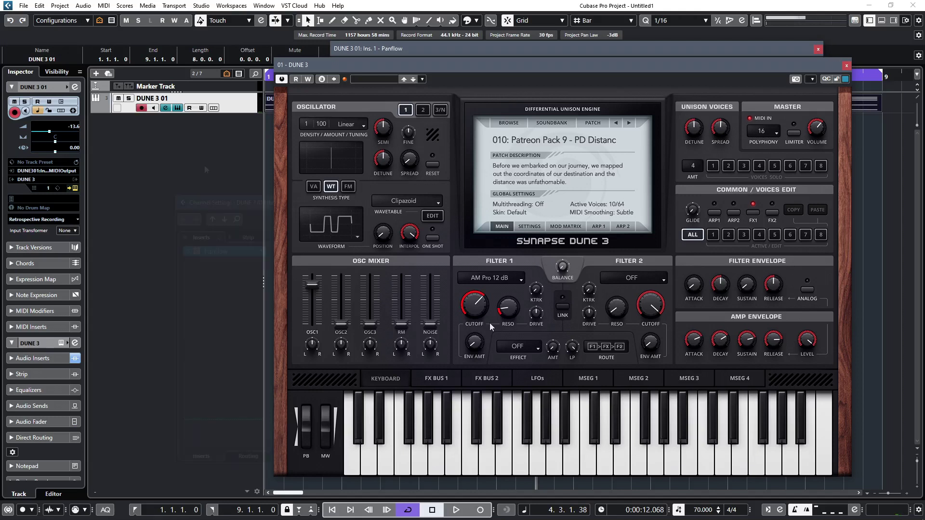